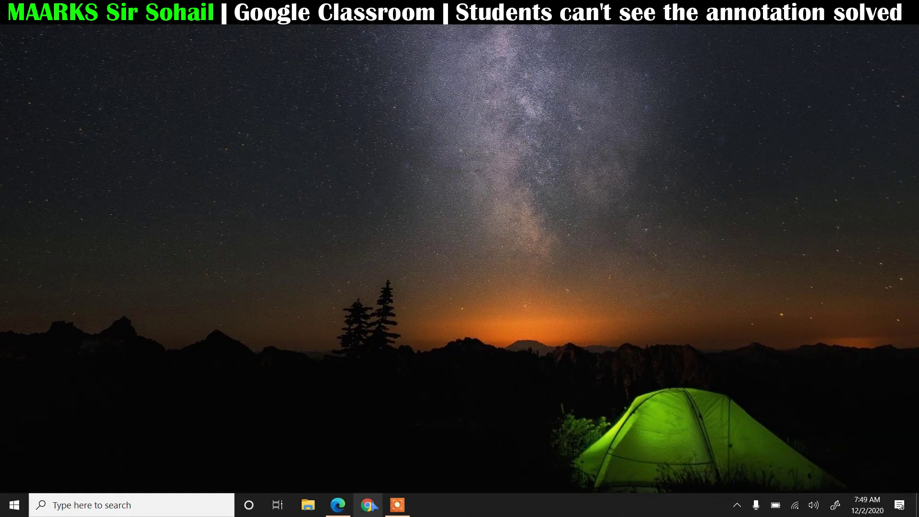
# Open Chrome and go to the Google Classroom class list at classroom.google.com
pyautogui.click(367, 505)
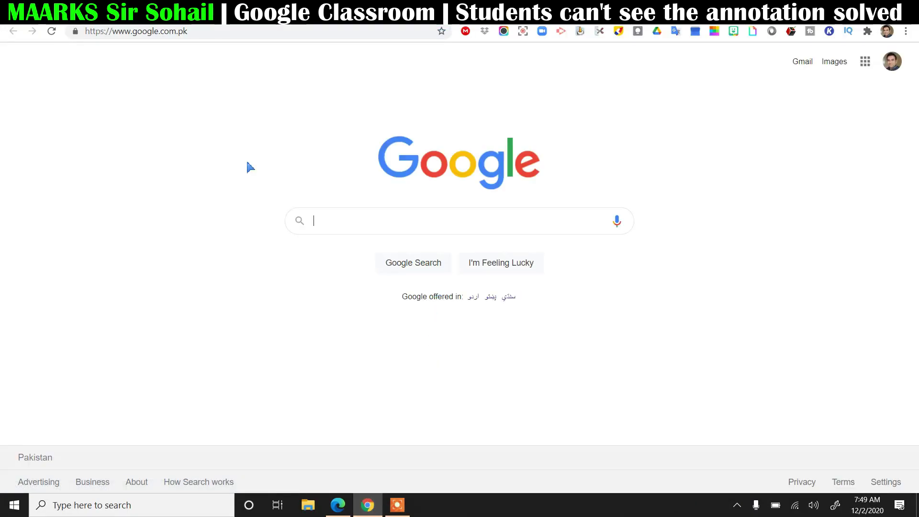
pyautogui.click(196, 31)
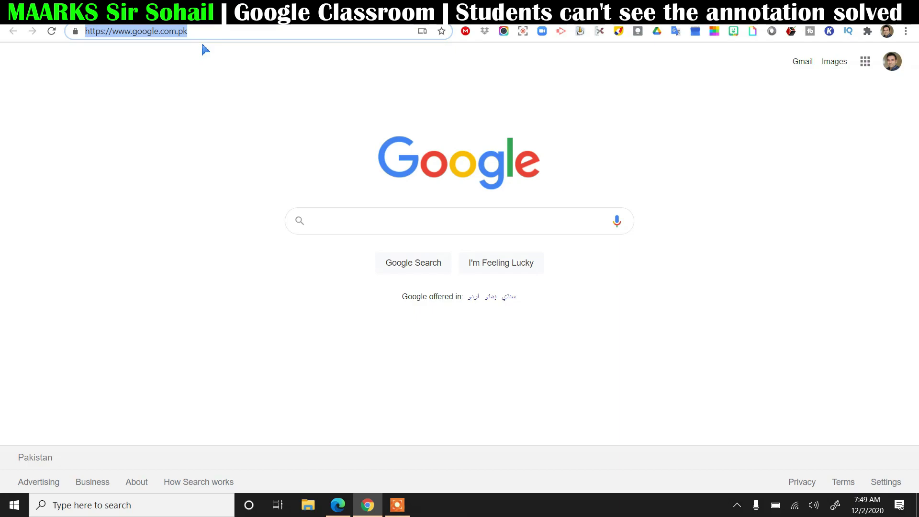
pyautogui.write('classroom.google.com')
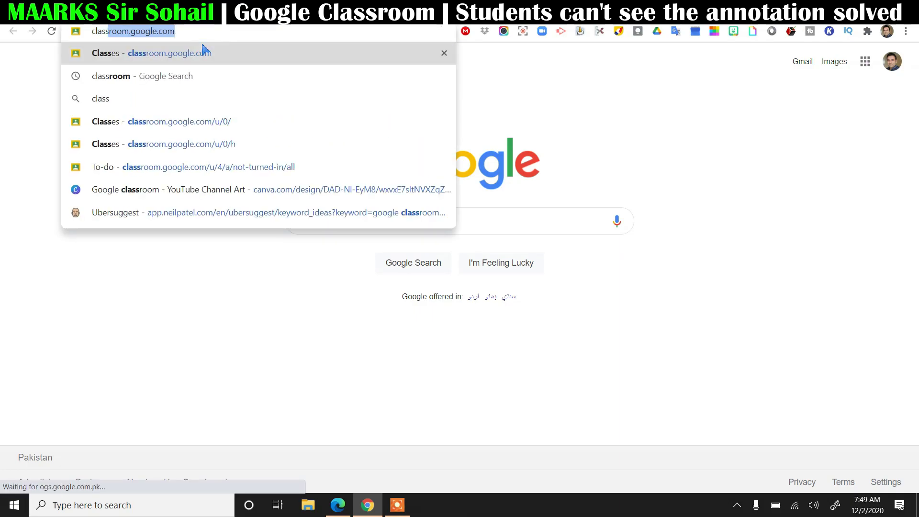
pyautogui.click(205, 49)
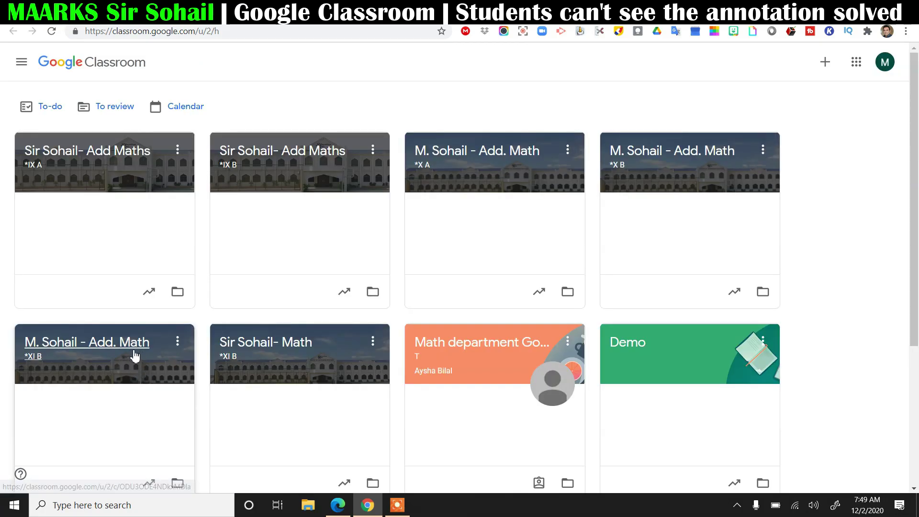
# Open the X B Add. Math class's Classwork and expand the Add. Math Project assignment
pyautogui.click(655, 178)
pyautogui.click(424, 62)
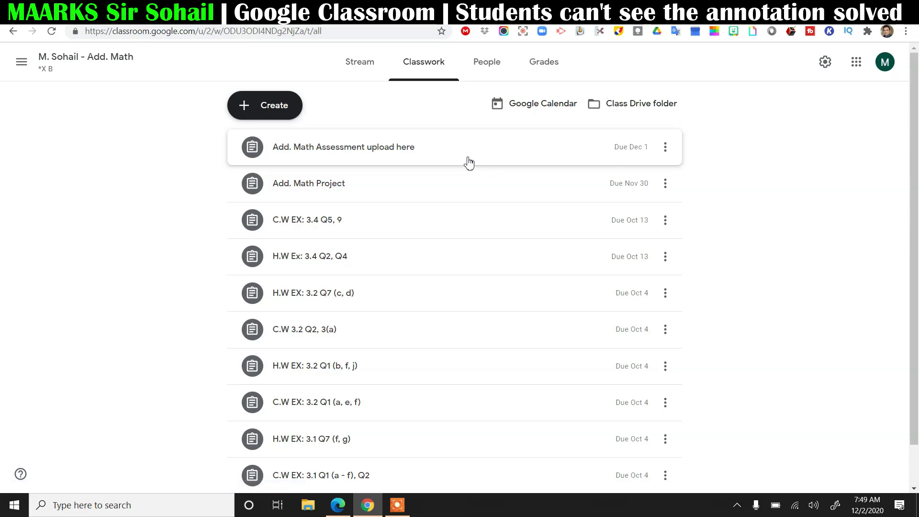
pyautogui.click(439, 197)
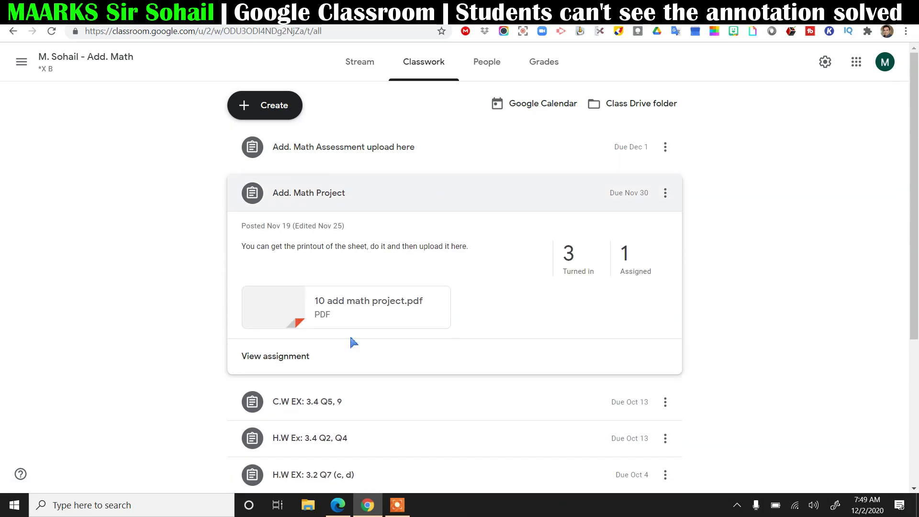
# Open the first student's Add. Math Project submission in Kami and draw red check marks on its pages
pyautogui.click(283, 365)
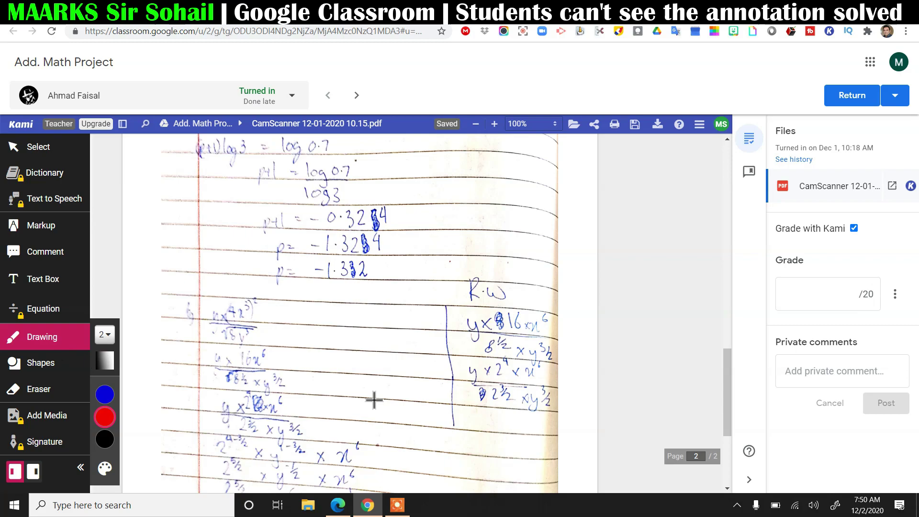
pyautogui.scroll(3, 391, 276)
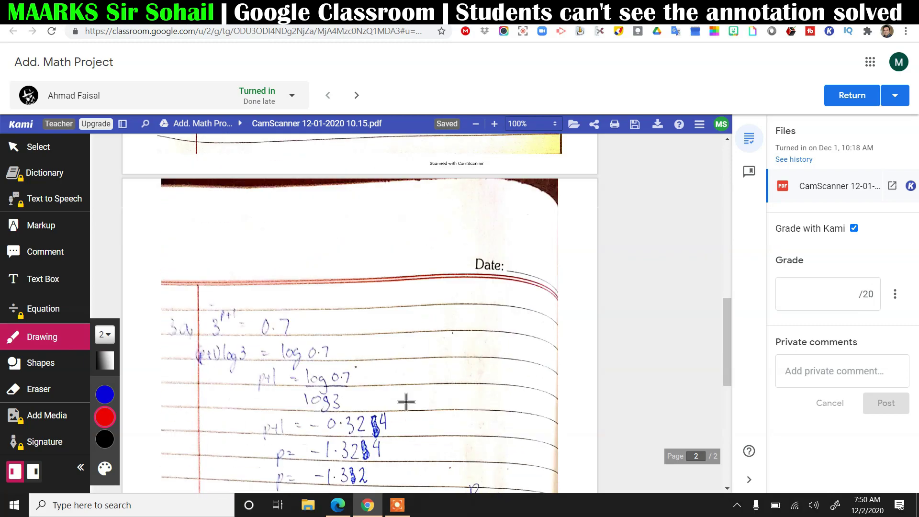
pyautogui.moveTo(406, 298)
pyautogui.mouseDown()
pyautogui.moveTo(411, 307)
pyautogui.moveTo(428, 267)
pyautogui.mouseUp()
pyautogui.scroll(10, 474, 369)
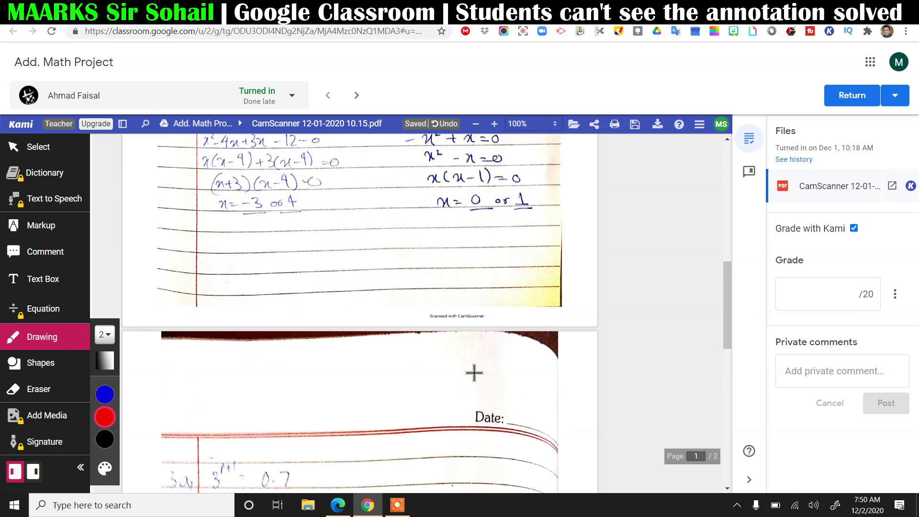
pyautogui.moveTo(447, 246); pyautogui.dragTo(489, 240)
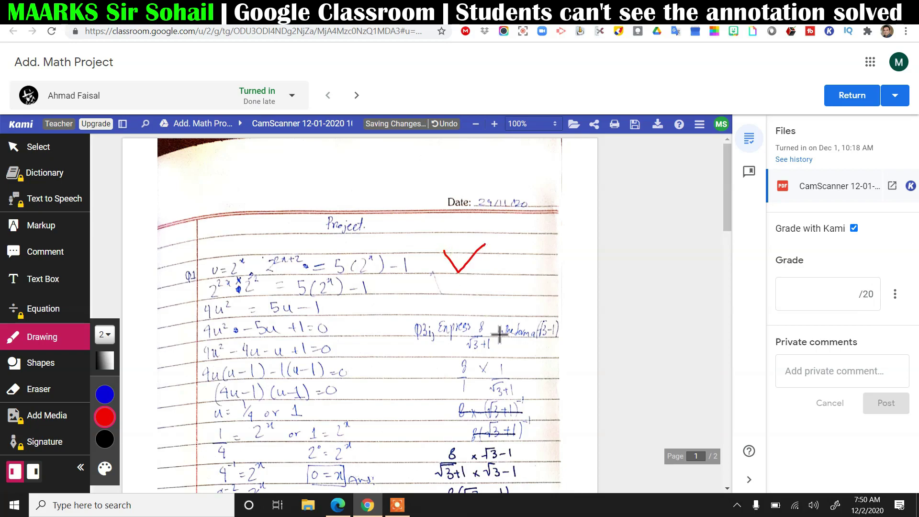
pyautogui.scroll(-4, 471, 366)
pyautogui.scroll(-4, 472, 366)
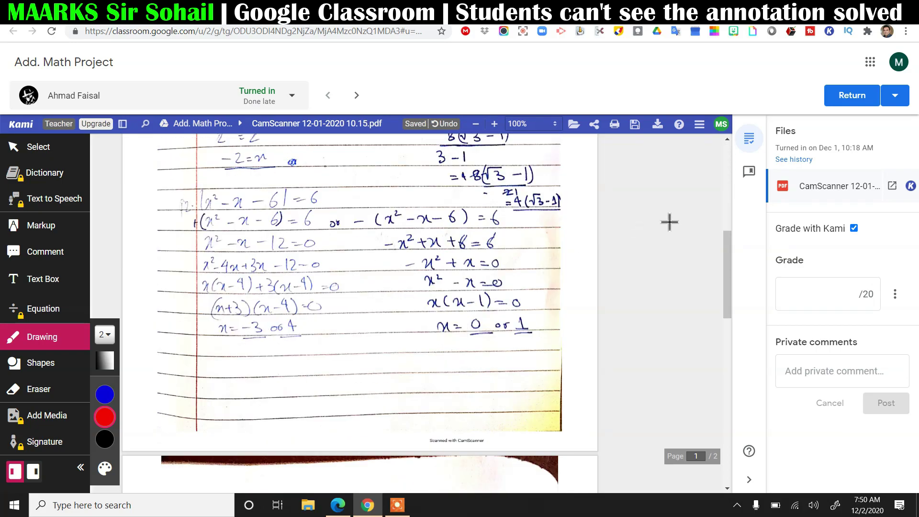
# Grade the submission 20 out of 20, return it to the student, and close the grading tab
pyautogui.click(820, 286)
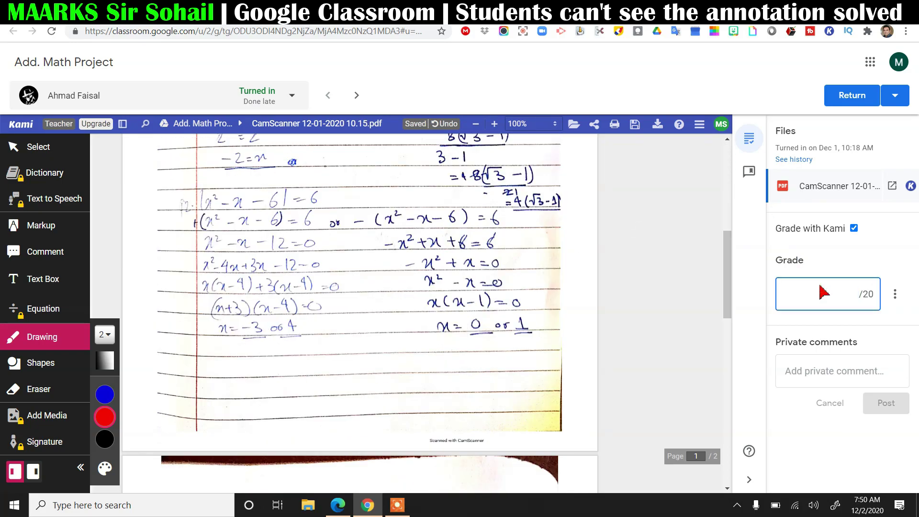
pyautogui.write('20')
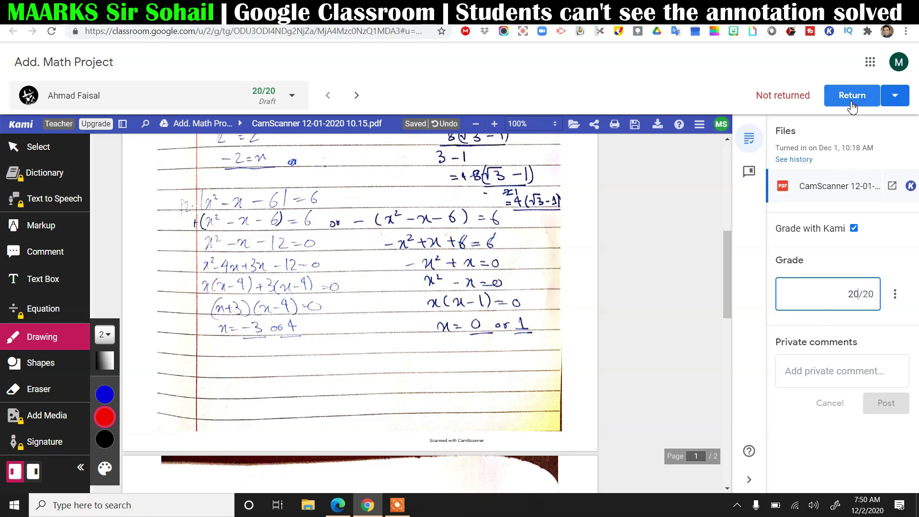
pyautogui.click(853, 95)
pyautogui.click(571, 313)
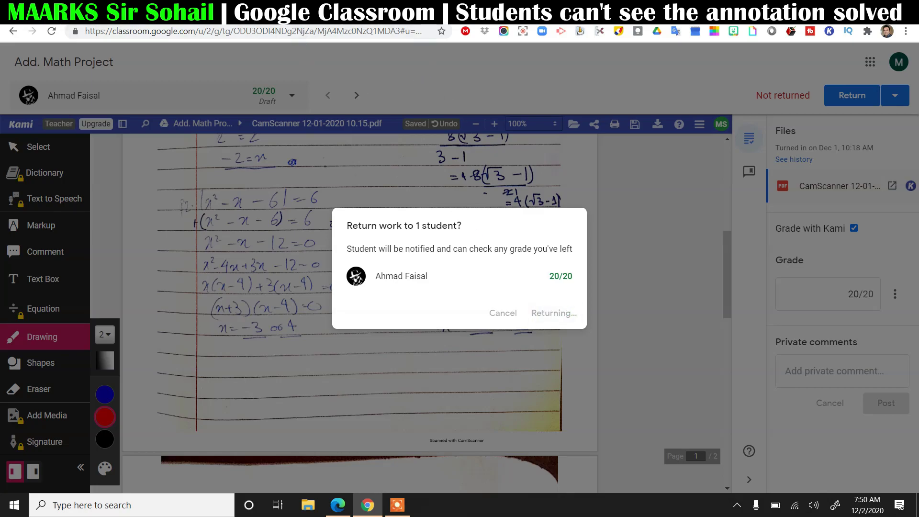
pyautogui.hotkey('ctrl', 'w')
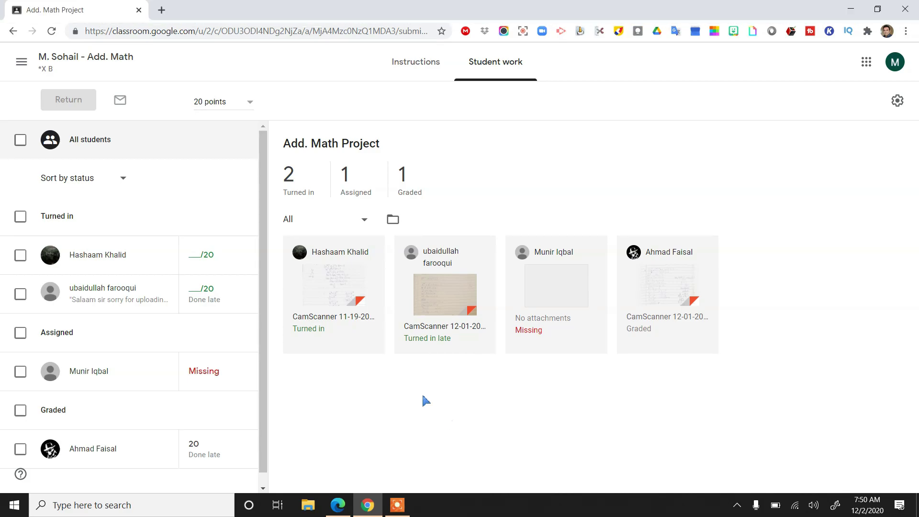
# Open the first, late and already-graded submissions' files each in its own new tab, then view them
pyautogui.rightClick(321, 286)
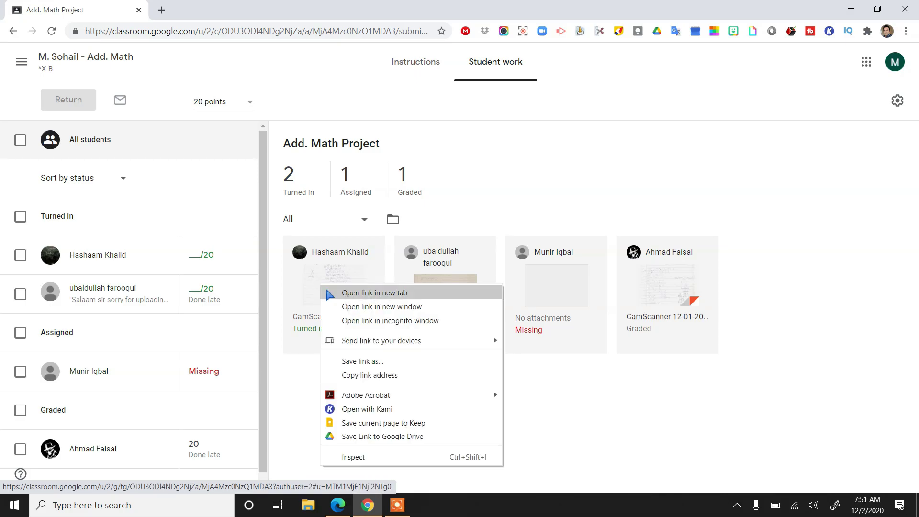
pyautogui.click(328, 293)
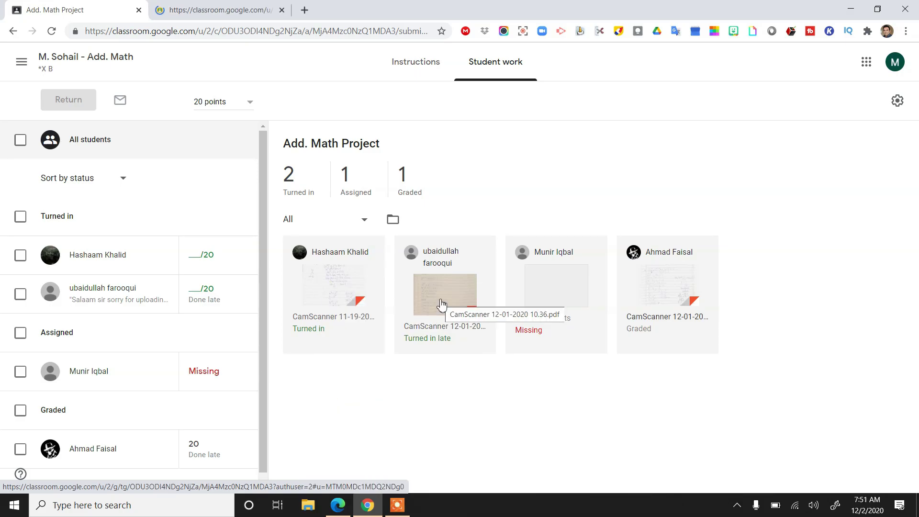
pyautogui.rightClick(439, 299)
pyautogui.click(450, 309)
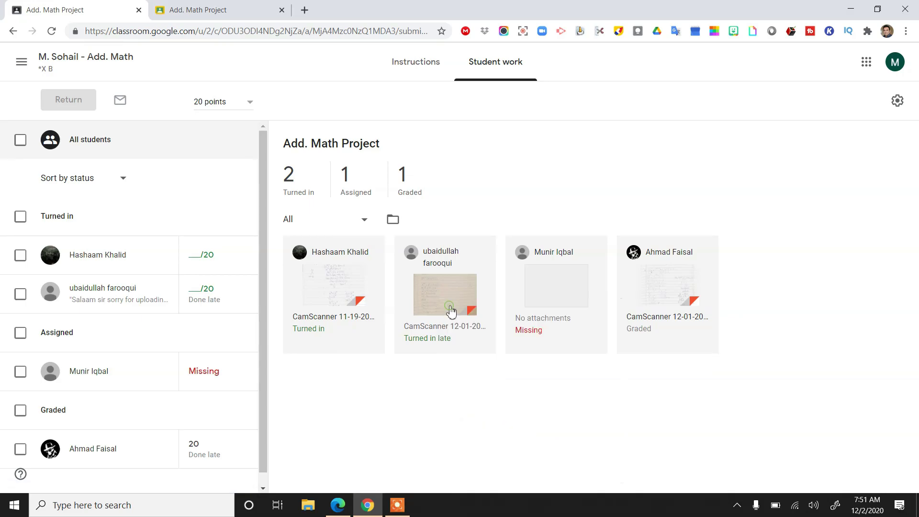
pyautogui.rightClick(654, 295)
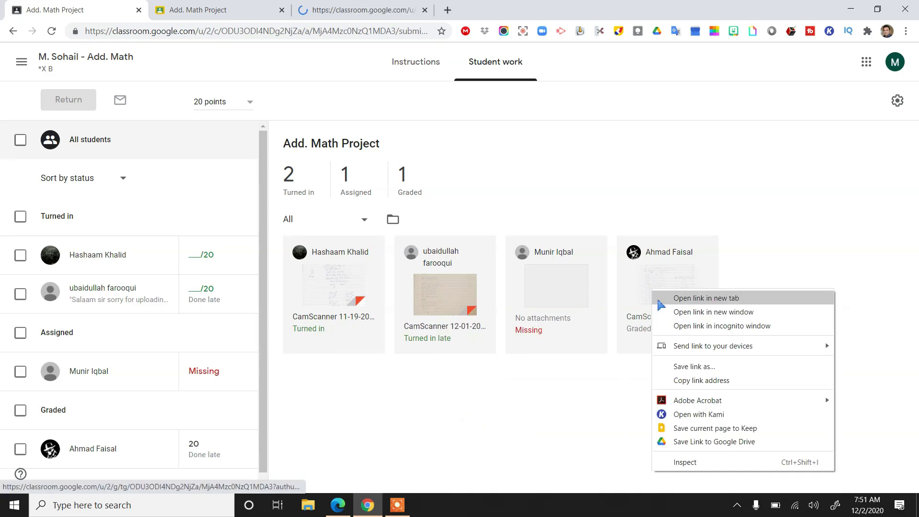
pyautogui.click(682, 297)
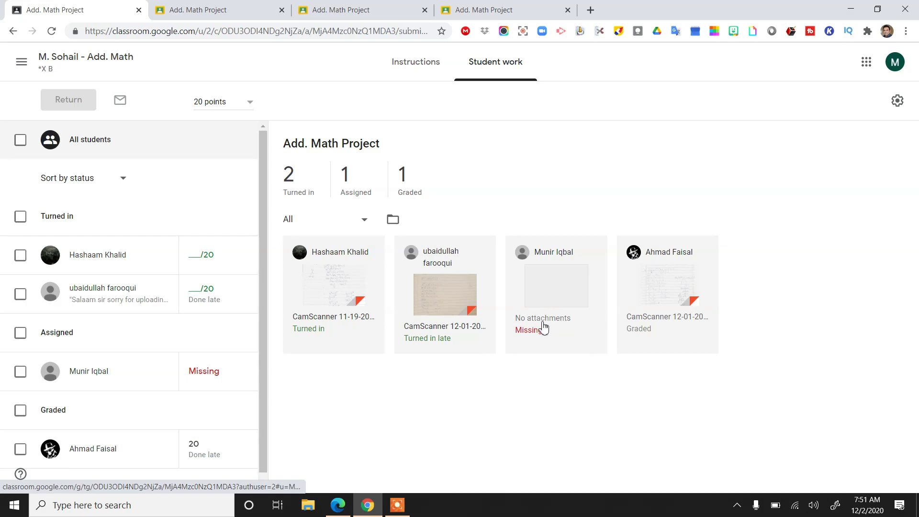
pyautogui.click(211, 10)
pyautogui.click(318, 10)
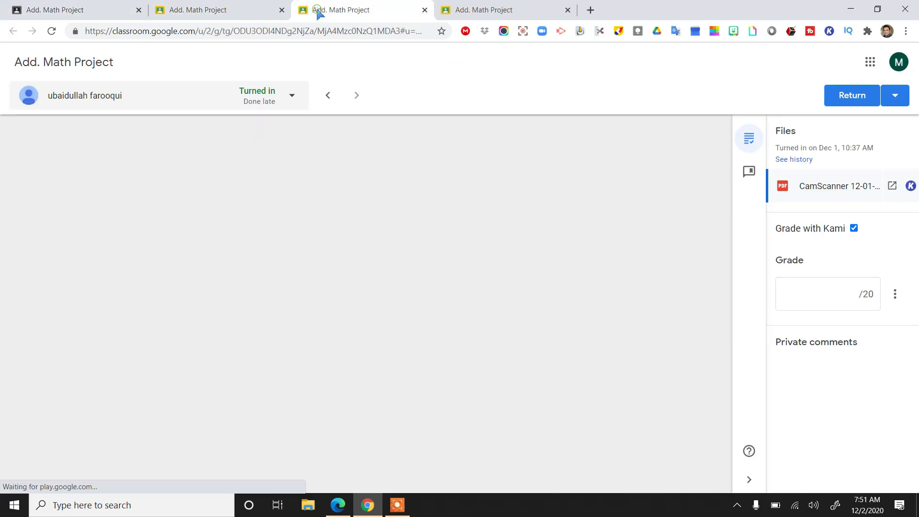
# Scroll through the first student's 5-page PDF, then switch to the late submission's tab
pyautogui.click(480, 11)
pyautogui.click(210, 9)
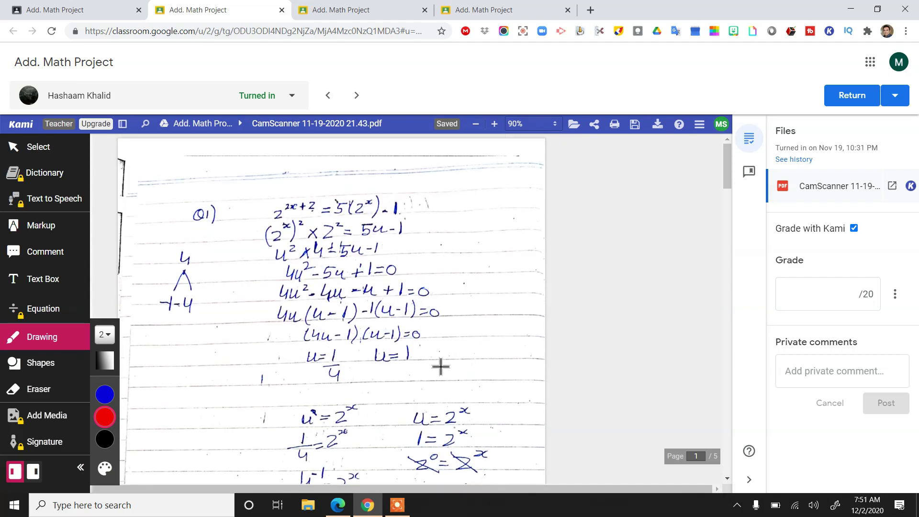
pyautogui.scroll(-15, 440, 367)
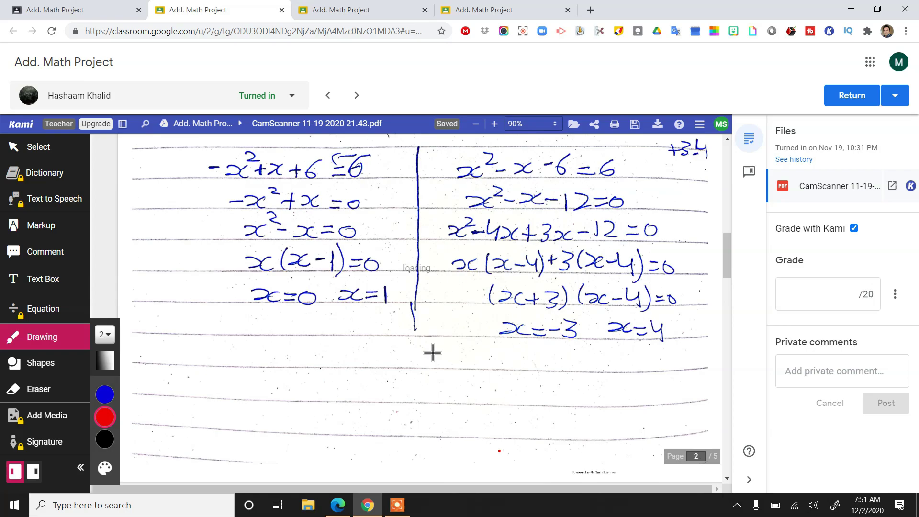
pyautogui.scroll(-1, 432, 352)
pyautogui.click(362, 11)
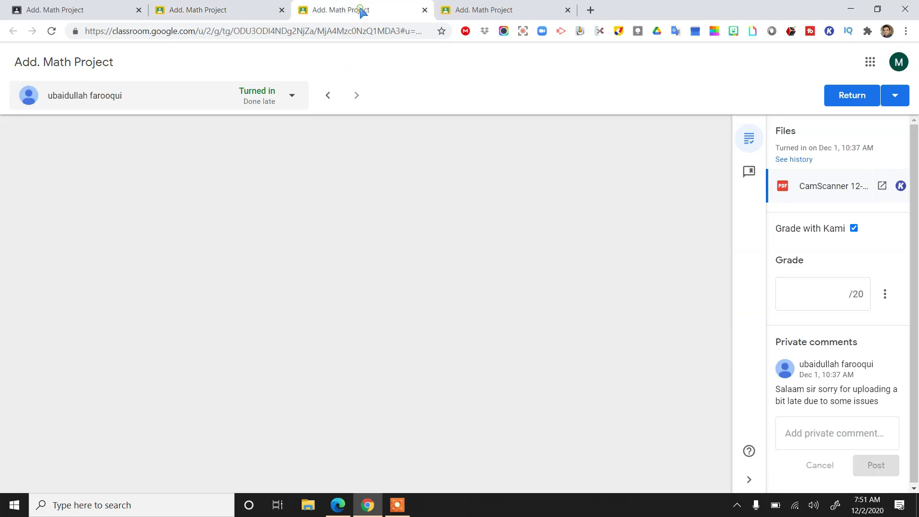
# Return to the first student's submission and draw a red check on page 1
pyautogui.click(233, 12)
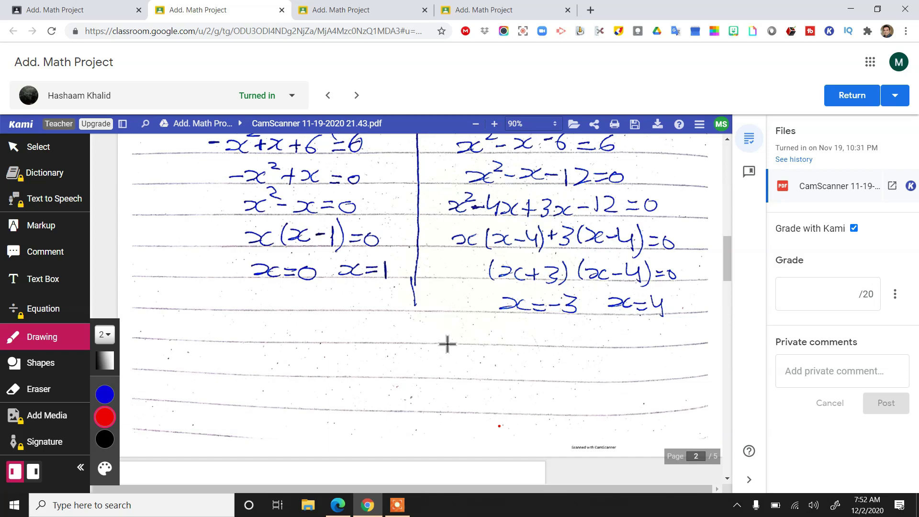
pyautogui.scroll(10, 438, 335)
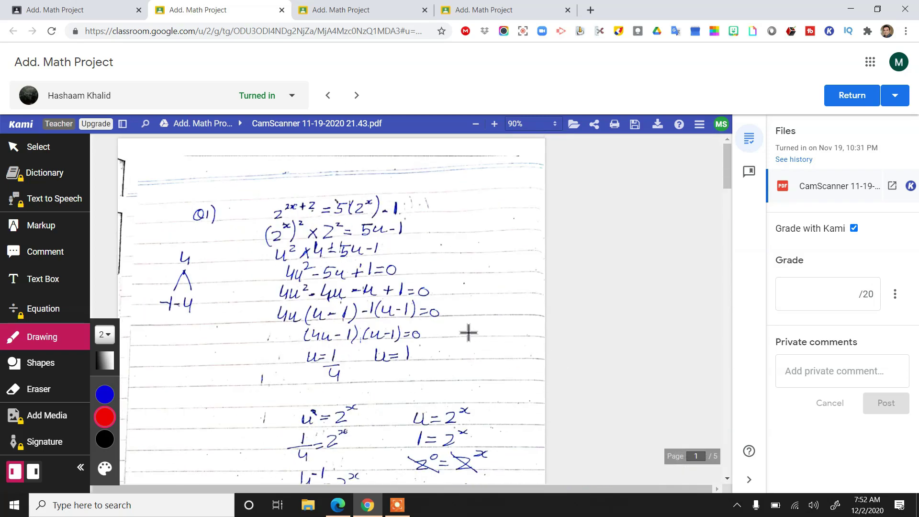
pyautogui.scroll(-6, 439, 382)
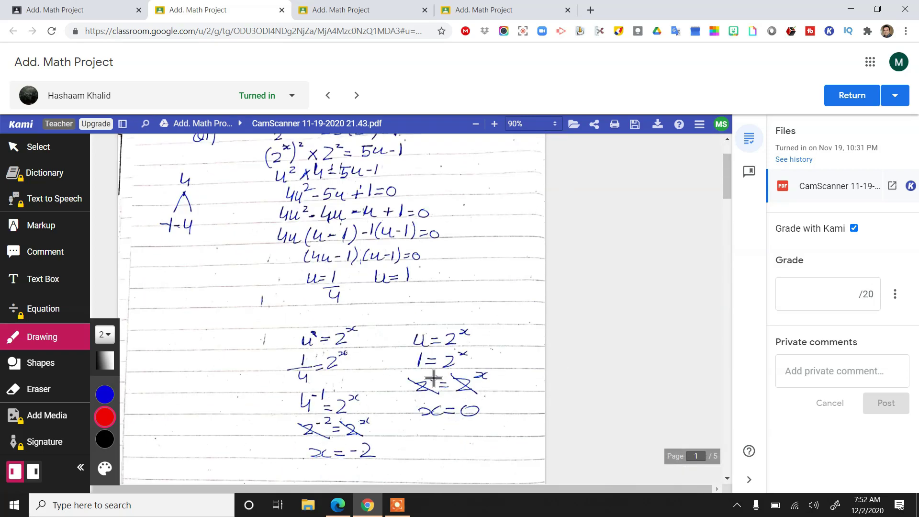
pyautogui.moveTo(301, 287)
pyautogui.mouseDown()
pyautogui.moveTo(315, 312)
pyautogui.moveTo(374, 281)
pyautogui.mouseUp()
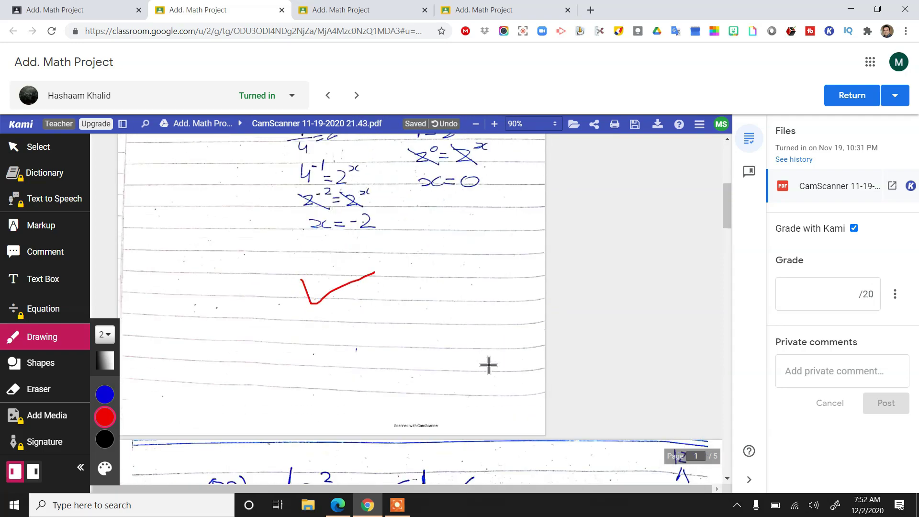
pyautogui.scroll(-8, 489, 363)
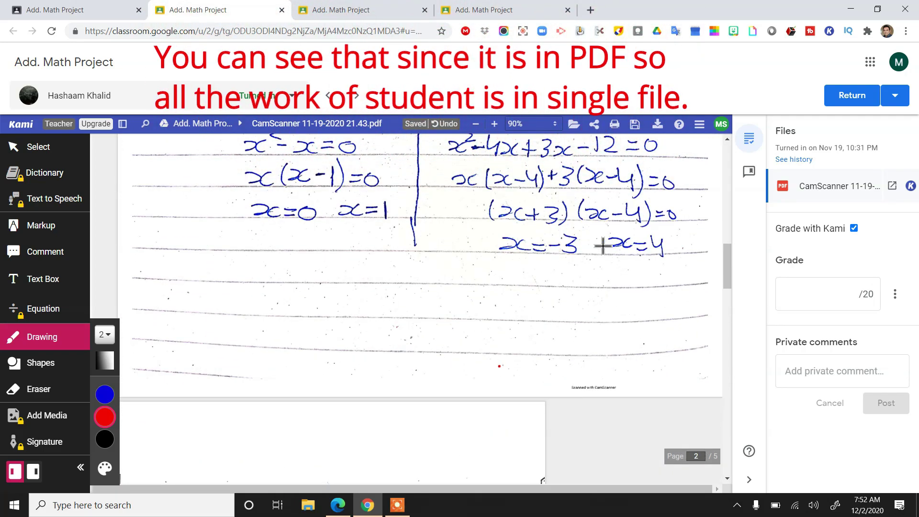
# Circle the x=-3 answer, tick the 4√3-1 result, and tick the end of page 5 in red
pyautogui.moveTo(598, 240)
pyautogui.mouseDown()
pyautogui.moveTo(513, 230)
pyautogui.moveTo(571, 281)
pyautogui.moveTo(595, 233)
pyautogui.mouseUp()
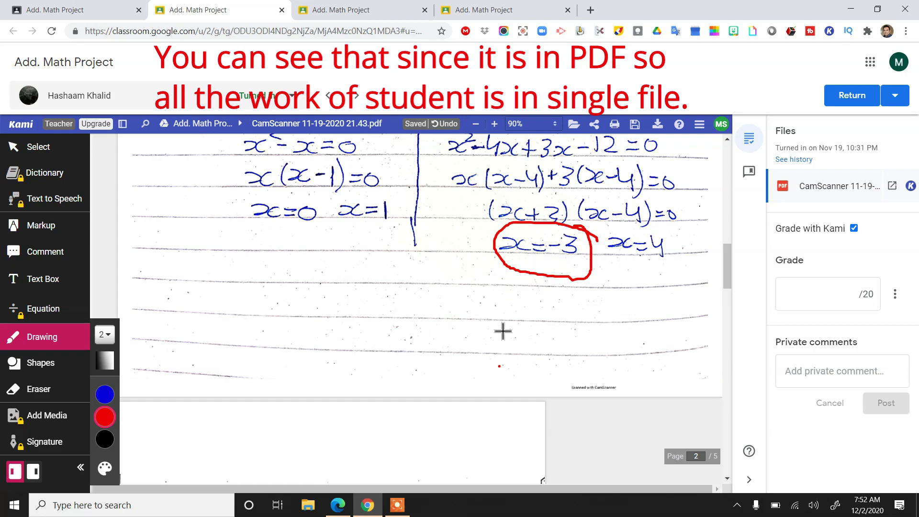
pyautogui.scroll(-15, 501, 327)
pyautogui.moveTo(344, 217); pyautogui.dragTo(444, 204)
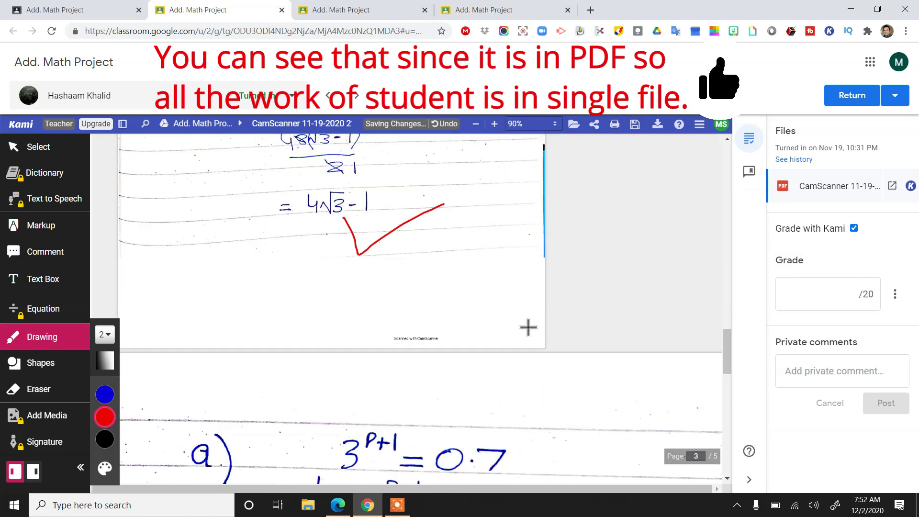
pyautogui.scroll(-15, 528, 327)
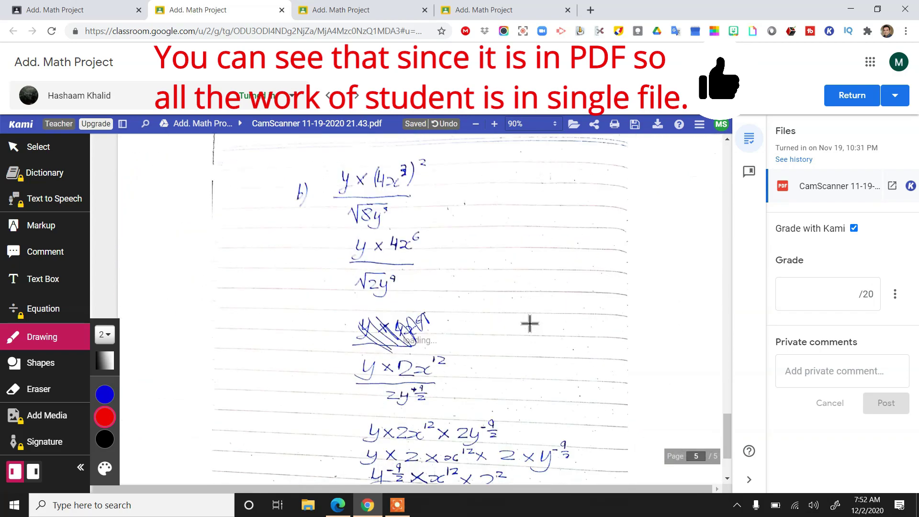
pyautogui.scroll(-3, 530, 324)
pyautogui.moveTo(589, 377); pyautogui.dragTo(616, 354)
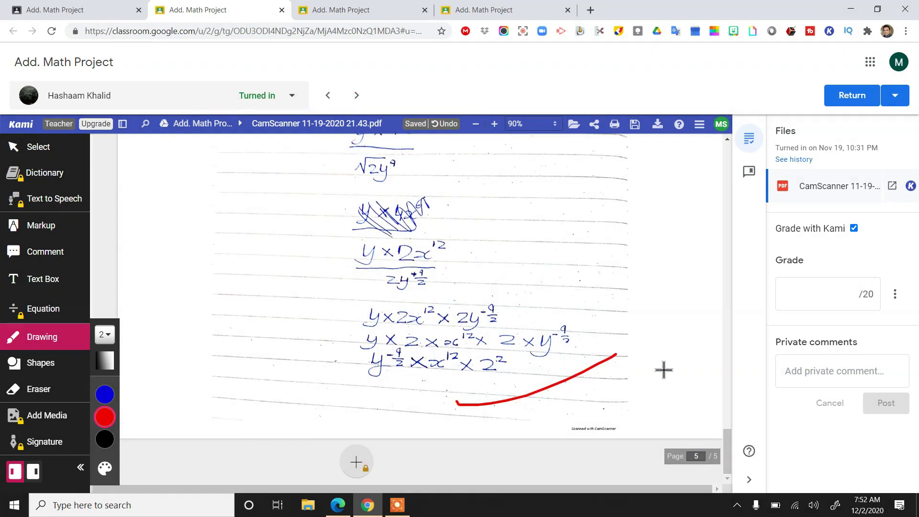
# Grade the annotated submission 18 out of 20 and return it to the student
pyautogui.click(820, 303)
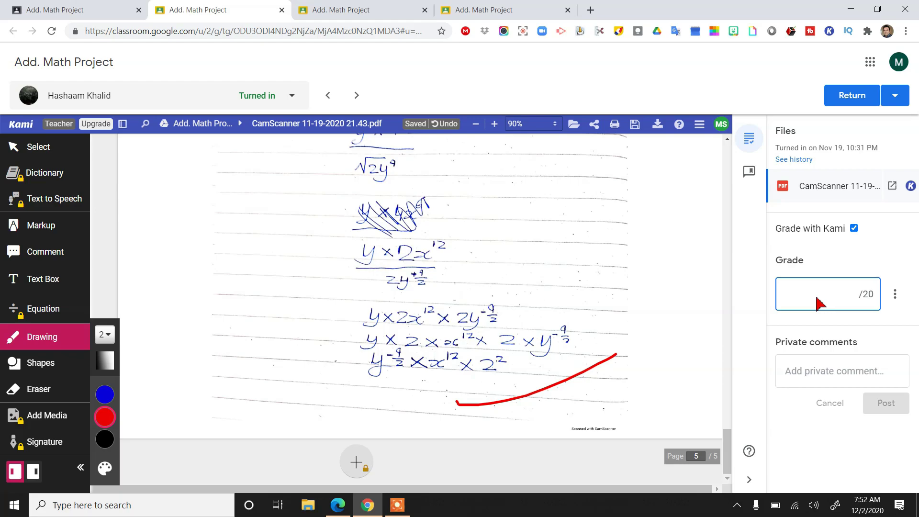
pyautogui.write('18')
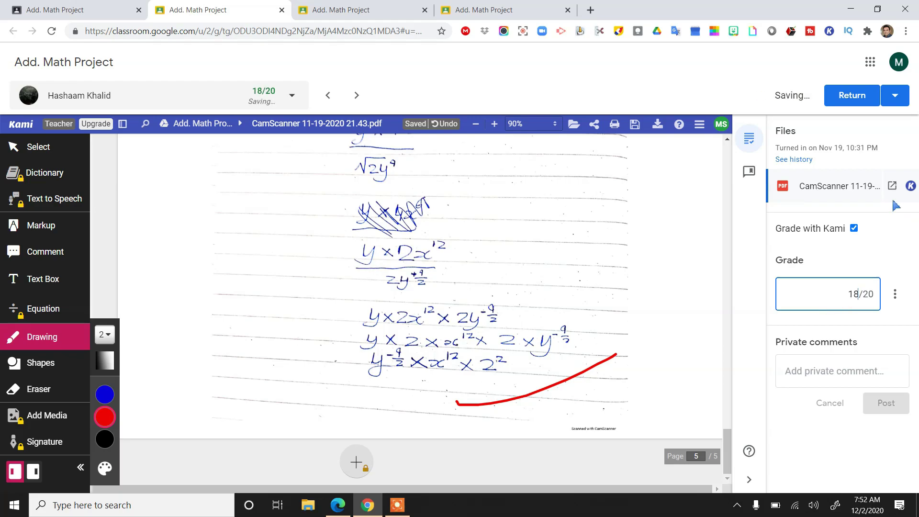
pyautogui.click(850, 98)
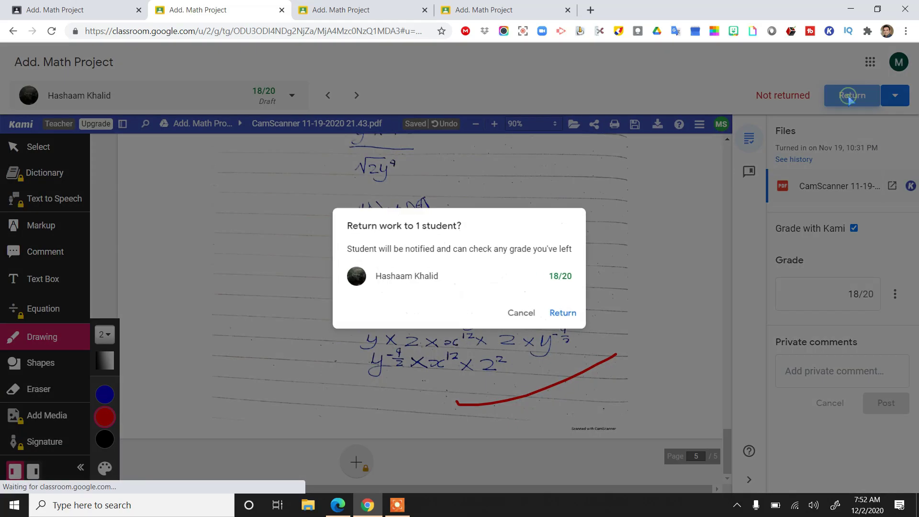
pyautogui.click(564, 315)
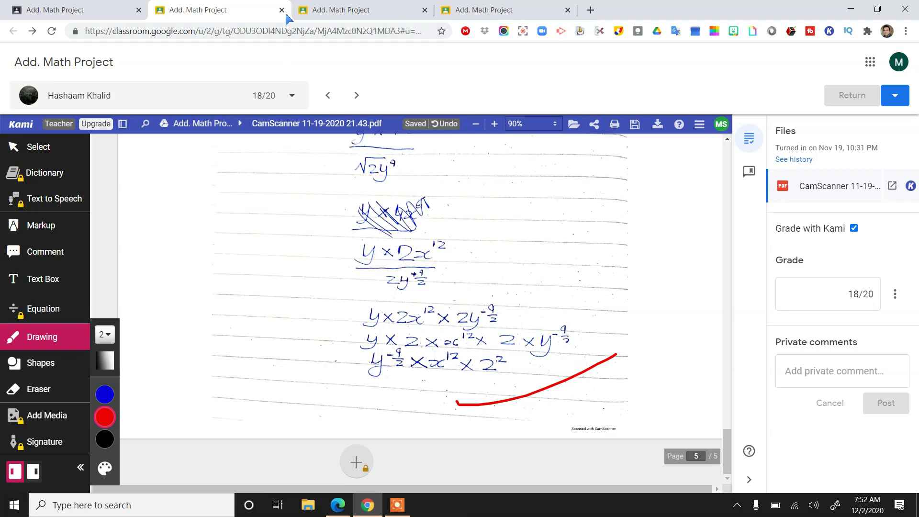
# Open the late submission and draw red ticks on page 2 below the x=4, x=-3 answers
pyautogui.click(360, 14)
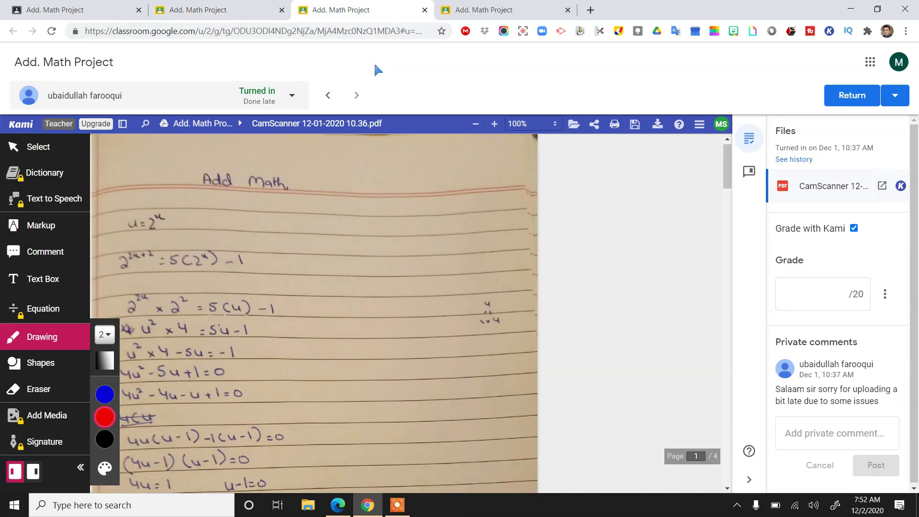
pyautogui.scroll(-3, 357, 364)
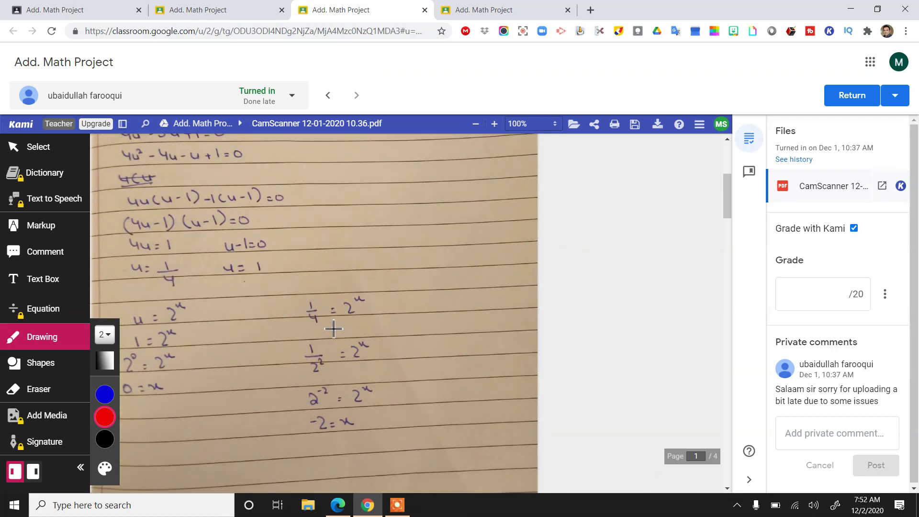
pyautogui.scroll(-15, 304, 299)
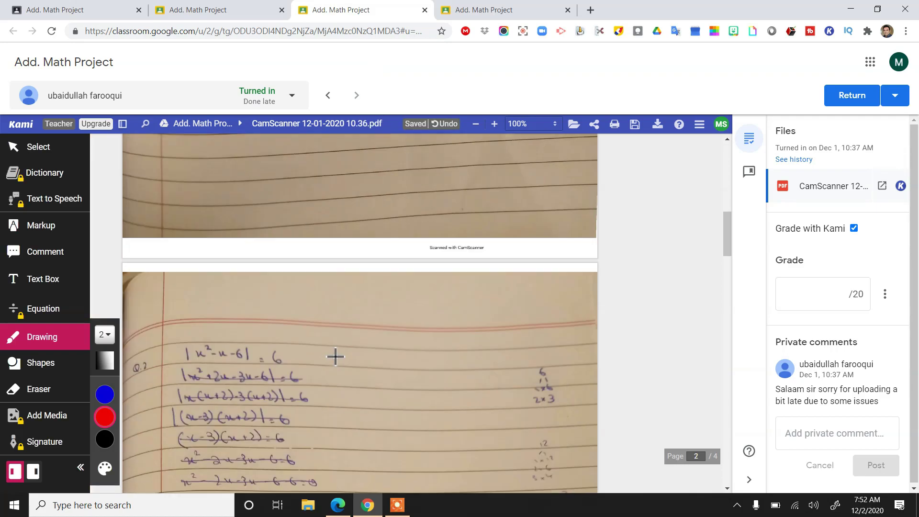
pyautogui.moveTo(353, 287); pyautogui.dragTo(400, 283)
pyautogui.scroll(-5, 364, 335)
pyautogui.moveTo(326, 297); pyautogui.dragTo(535, 210)
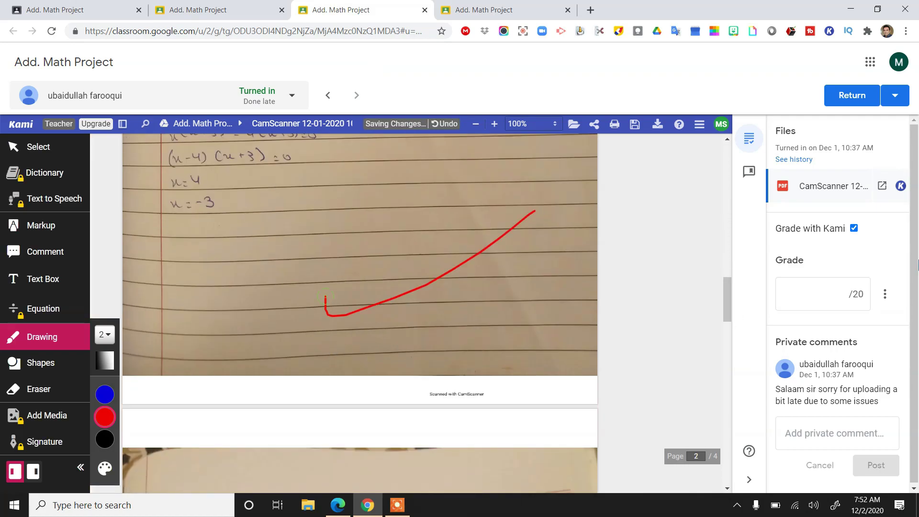
# Grade the late submission 19 out of 20, return it, and move to the next submission
pyautogui.click(832, 301)
pyautogui.write('19')
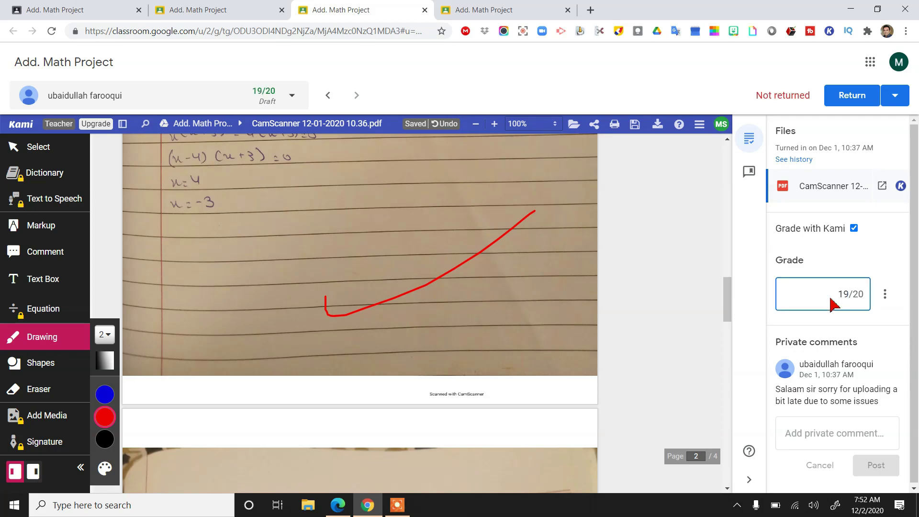
pyautogui.click(853, 97)
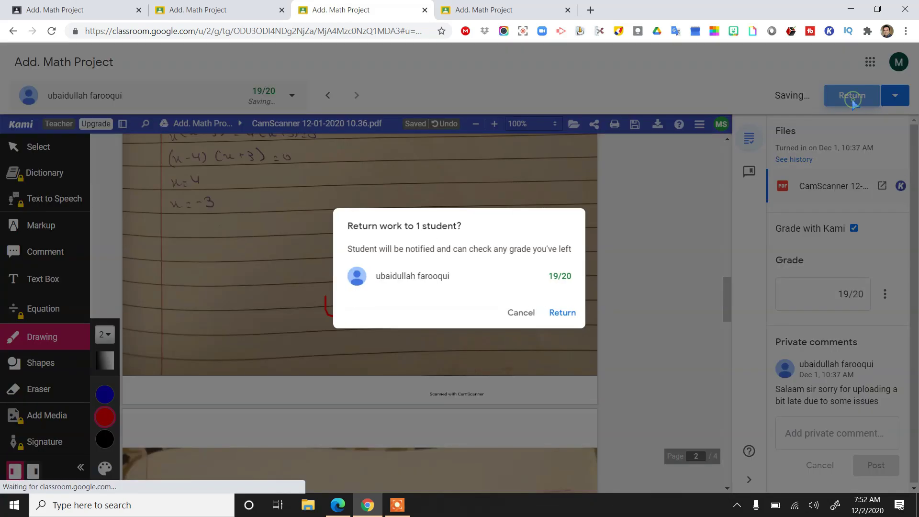
pyautogui.click(561, 313)
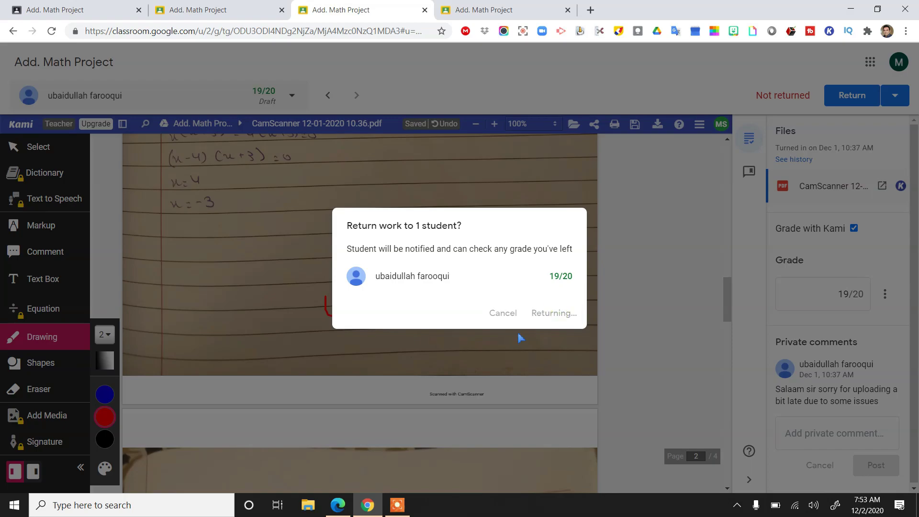
pyautogui.click(513, 10)
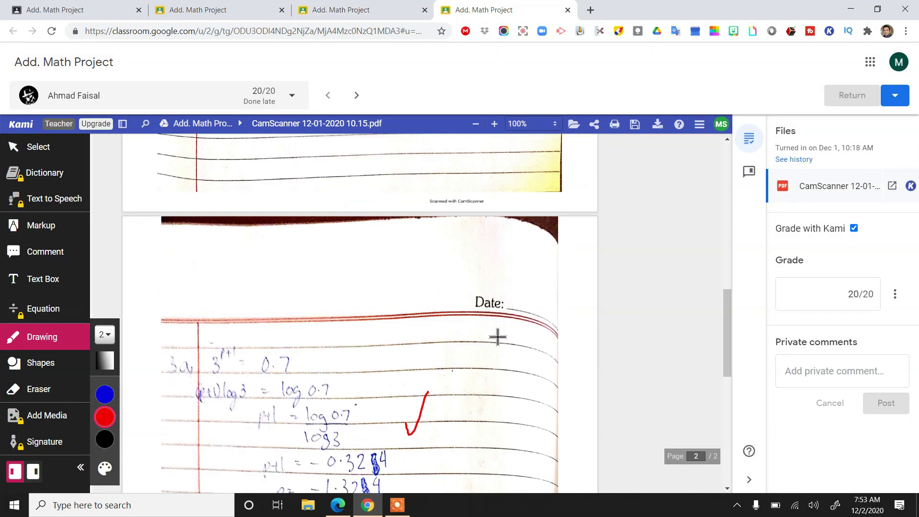
pyautogui.scroll(-5, 497, 337)
pyautogui.scroll(-5, 443, 307)
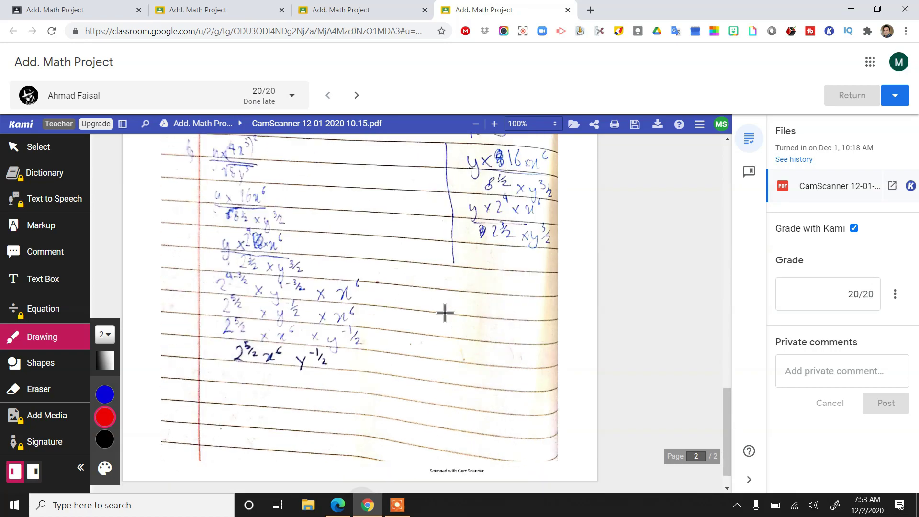
pyautogui.scroll(15, 444, 314)
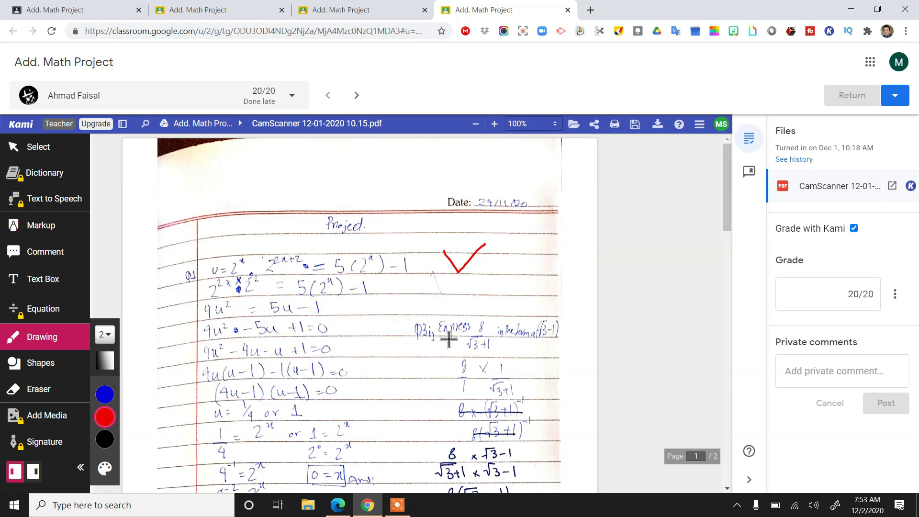
pyautogui.scroll(-2, 449, 340)
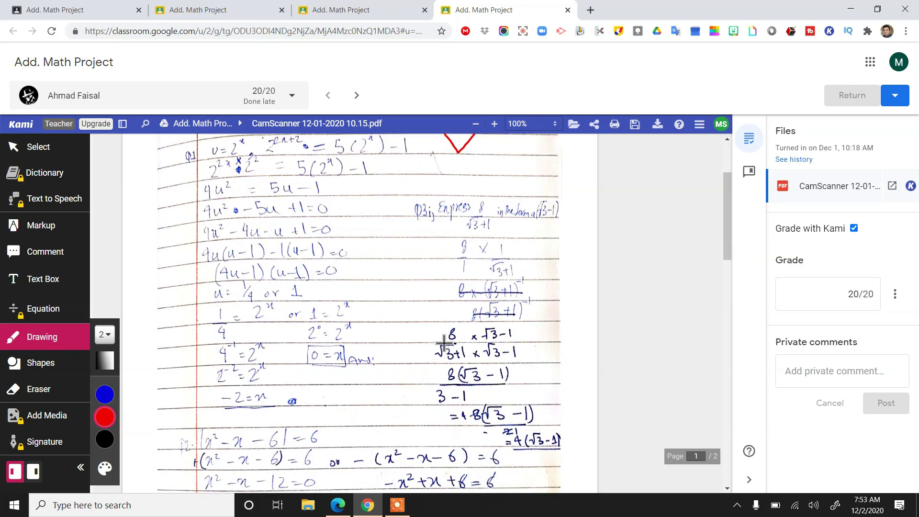
pyautogui.scroll(2, 449, 339)
pyautogui.scroll(-10, 457, 331)
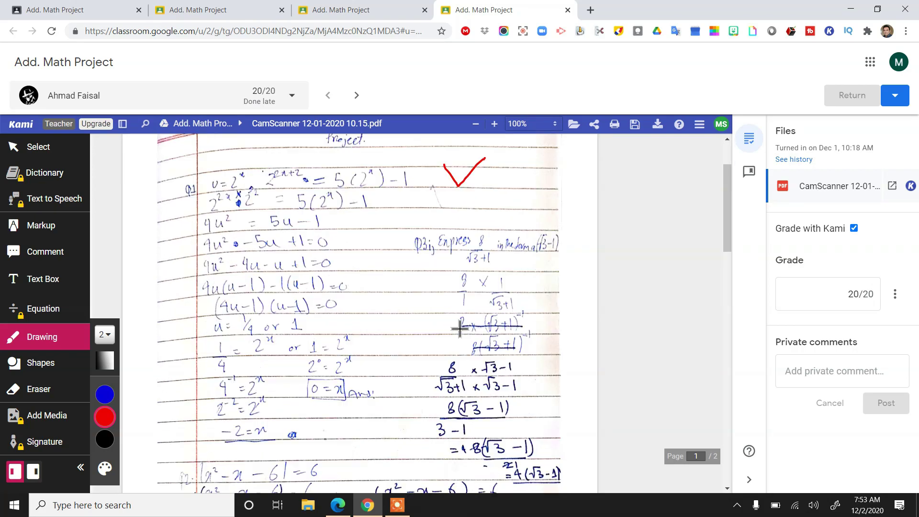
pyautogui.scroll(-3, 460, 329)
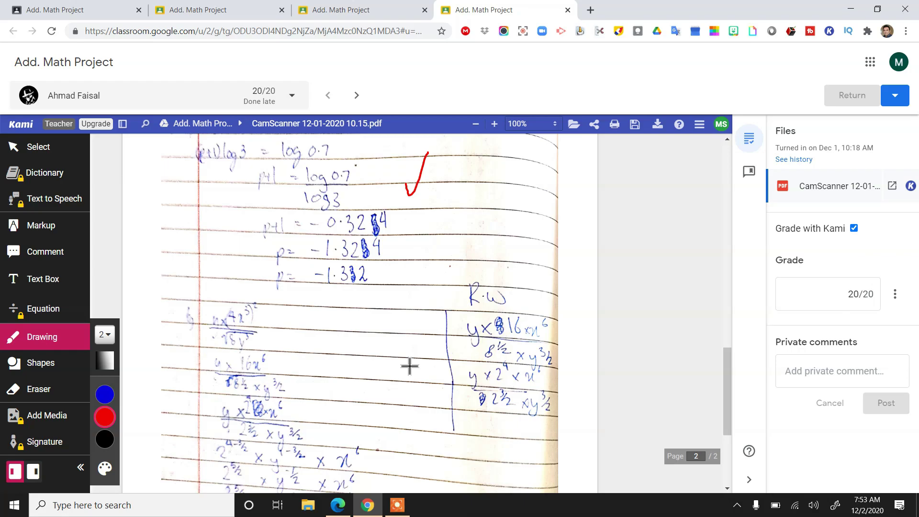
pyautogui.scroll(-4, 409, 367)
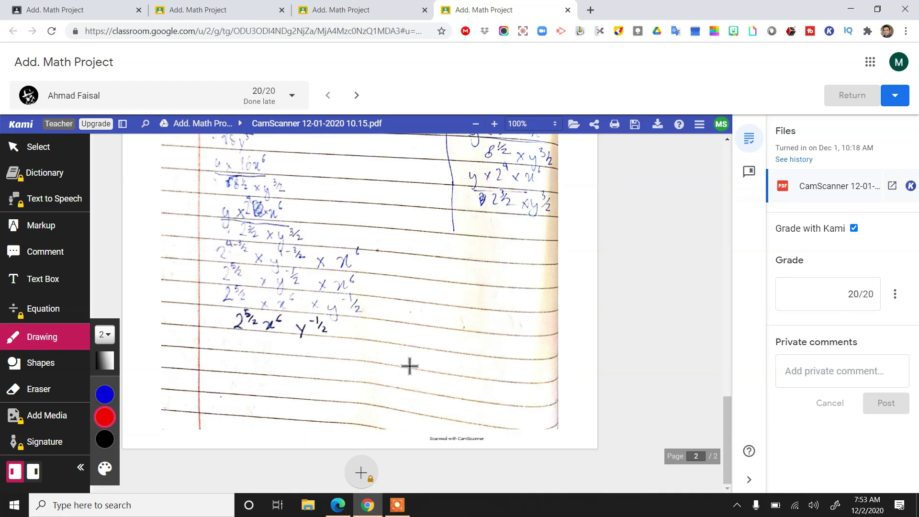
pyautogui.scroll(20, 410, 367)
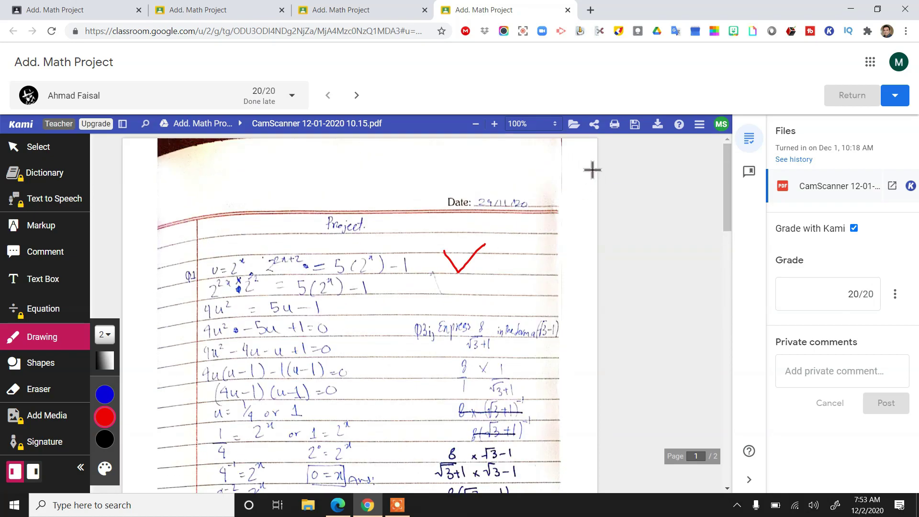
pyautogui.click(635, 134)
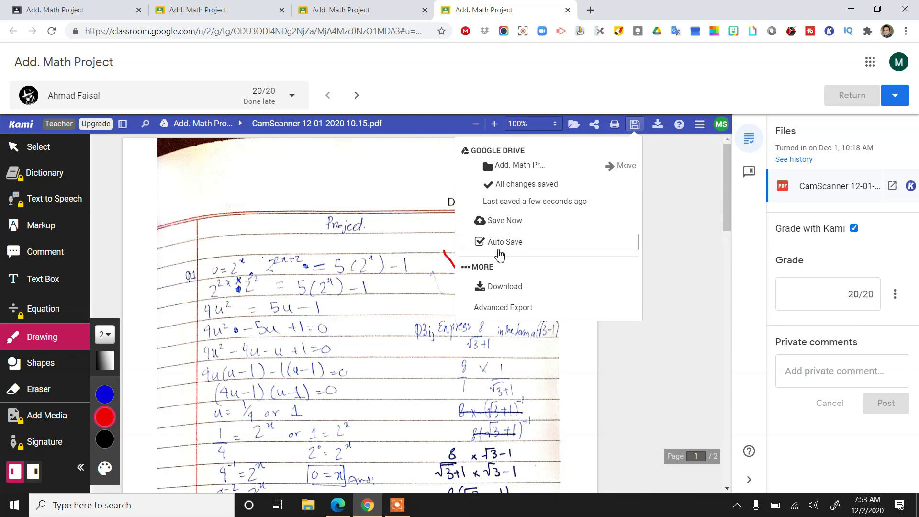
pyautogui.click(688, 355)
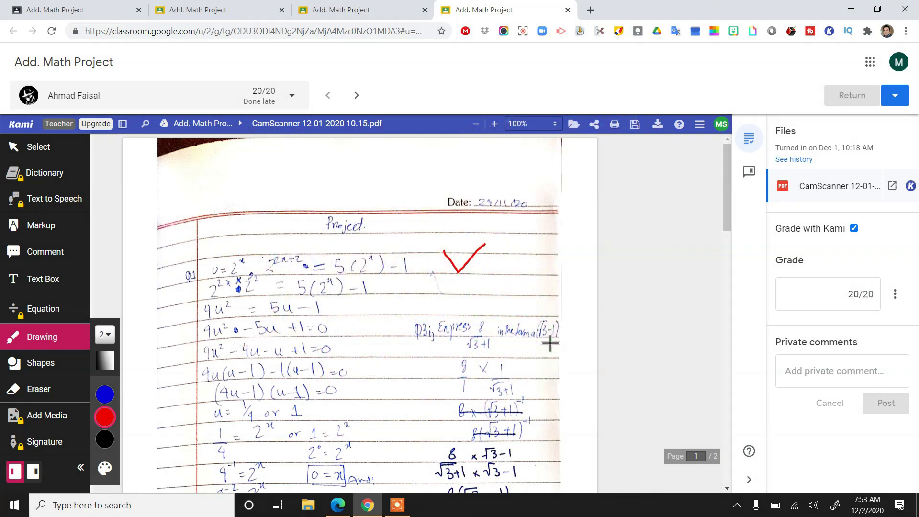
# Close the three extra submission tabs, leaving only the Add. Math Project Student work overview
pyautogui.click(276, 14)
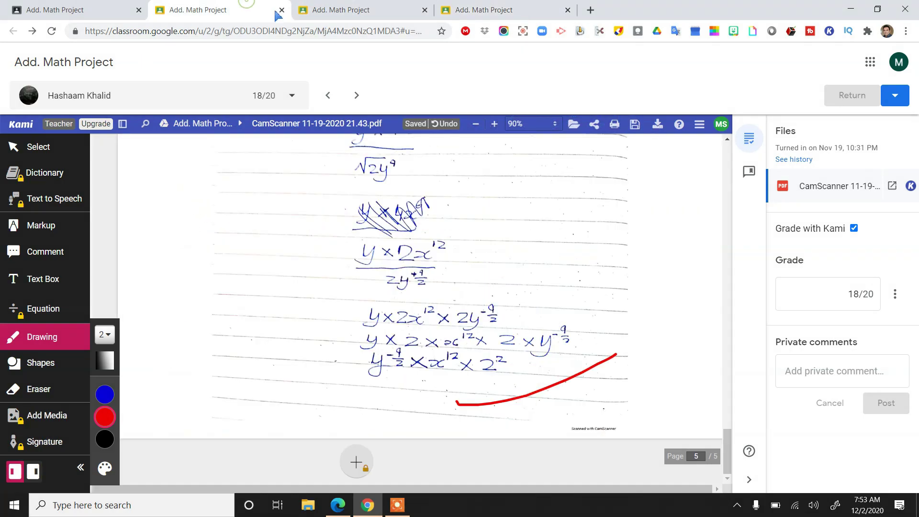
pyautogui.click(282, 10)
pyautogui.click(282, 10)
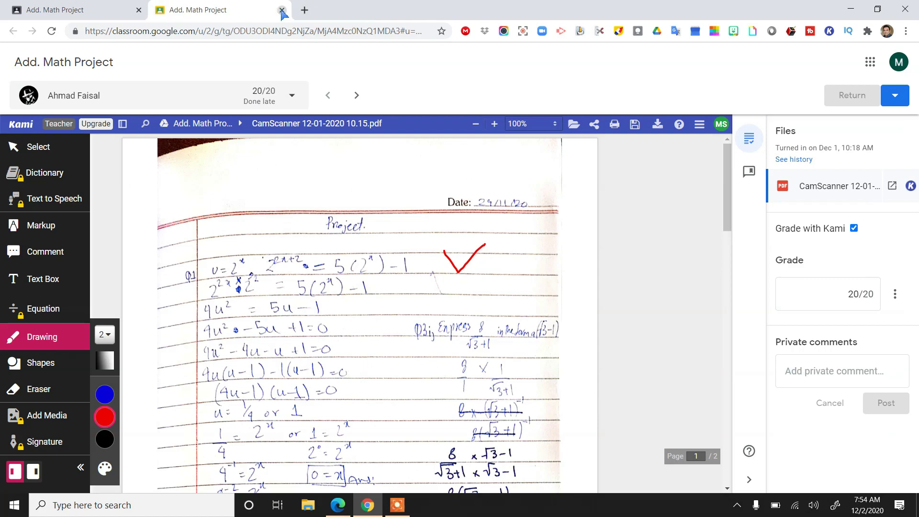
pyautogui.click(281, 10)
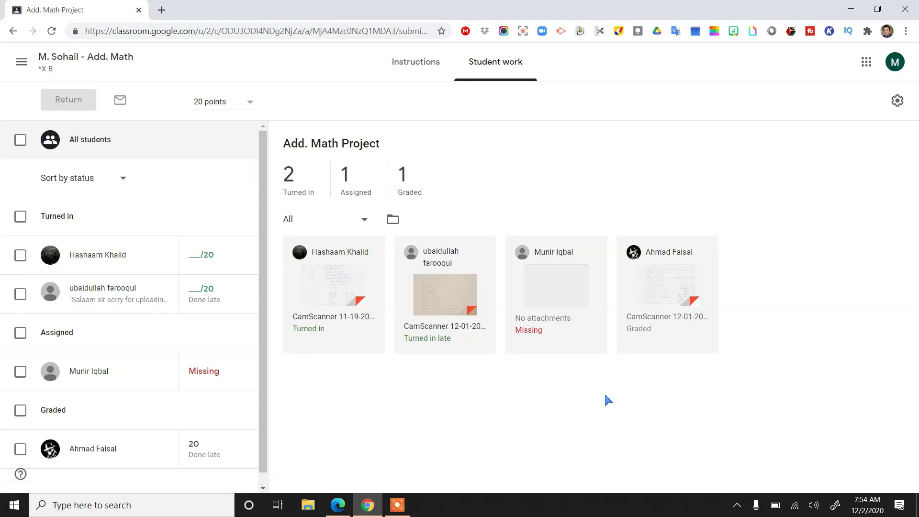